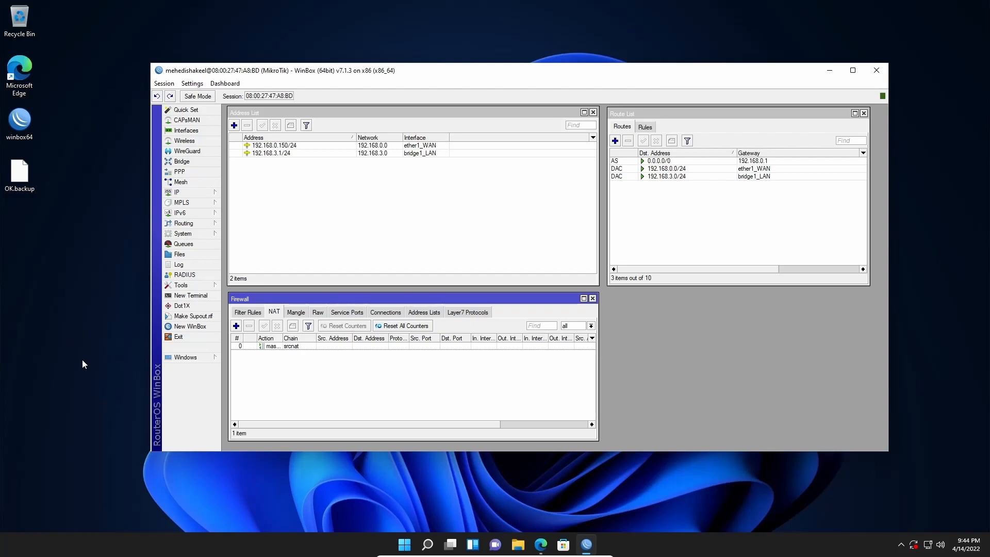
Close the Address List, Route List and Firewall windows to clear the workspace.
{"action": "left_click", "coordinate": [291, 206]}
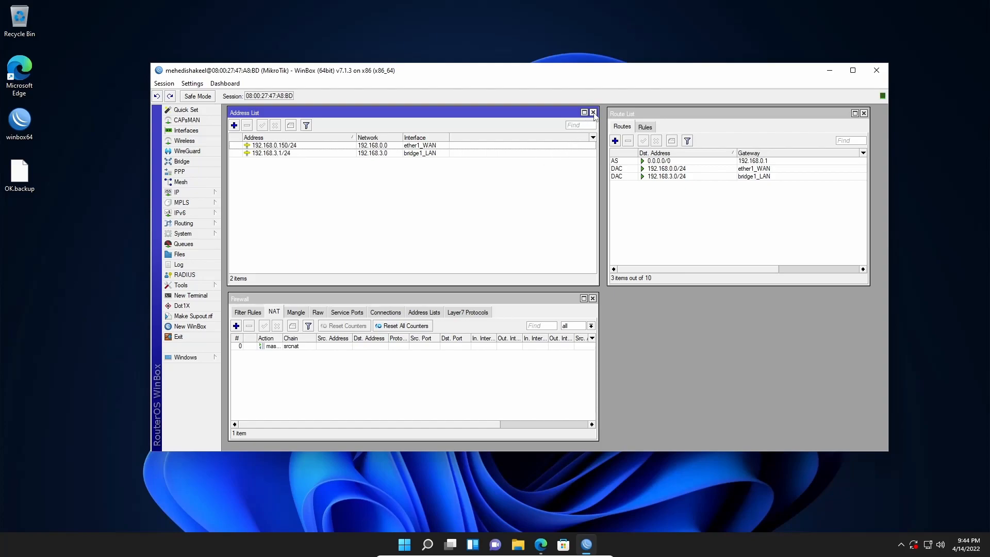
{"action": "left_click", "coordinate": [594, 112]}
{"action": "left_click", "coordinate": [864, 116]}
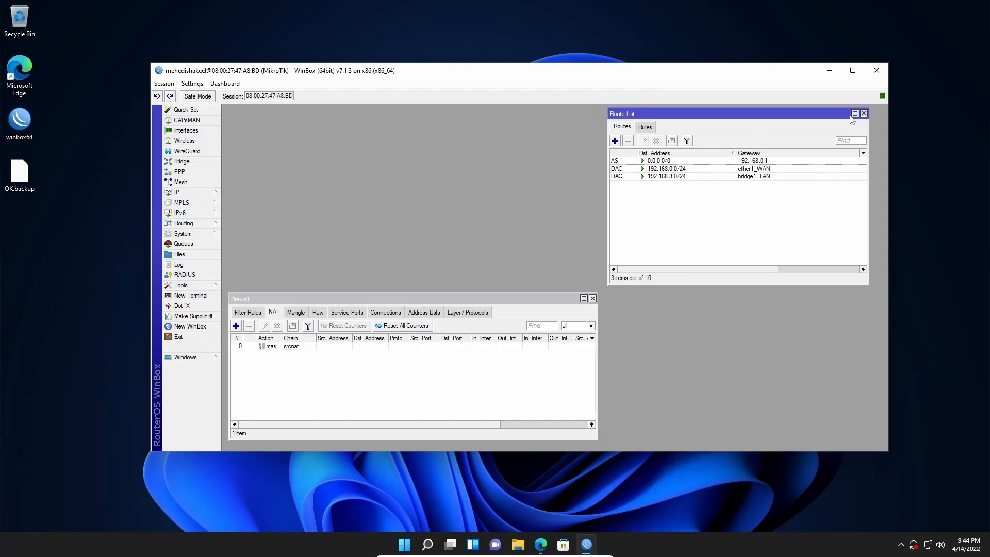
{"action": "left_click", "coordinate": [863, 113]}
{"action": "left_click_drag", "start_coordinate": [333, 299], "coordinate": [407, 282]}
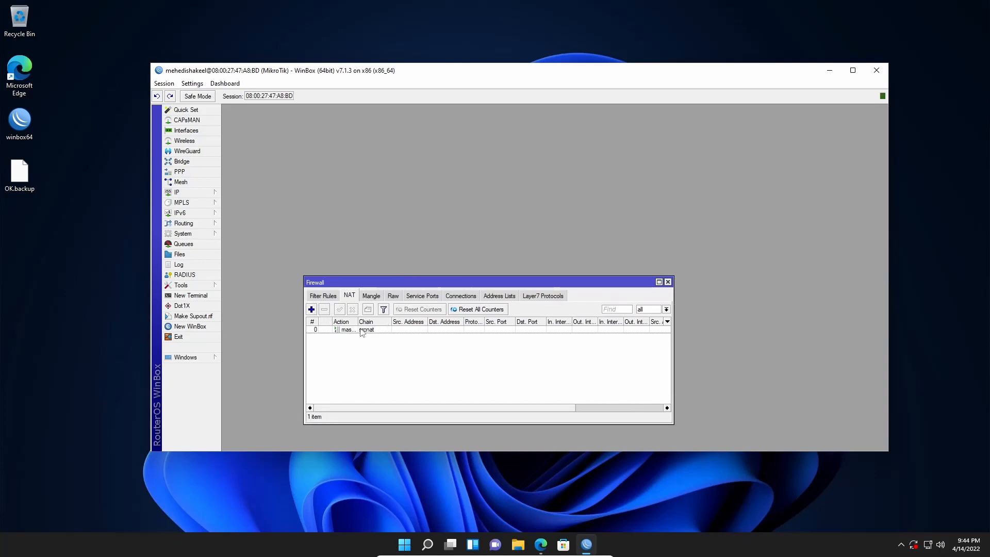
{"action": "left_click", "coordinate": [668, 282]}
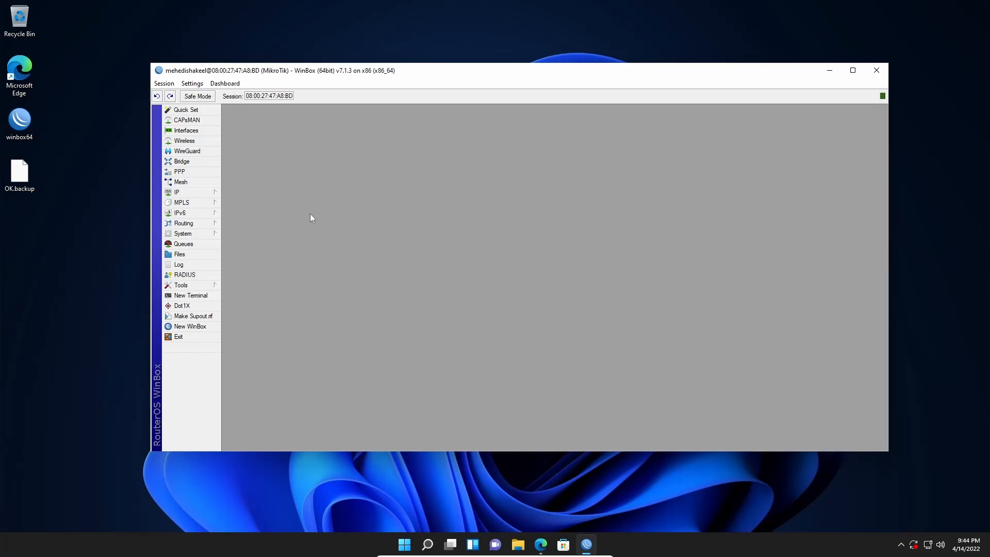
Start the DHCP server setup wizard and choose bridge1_LAN as the DHCP server interface.
{"action": "left_click", "coordinate": [200, 193]}
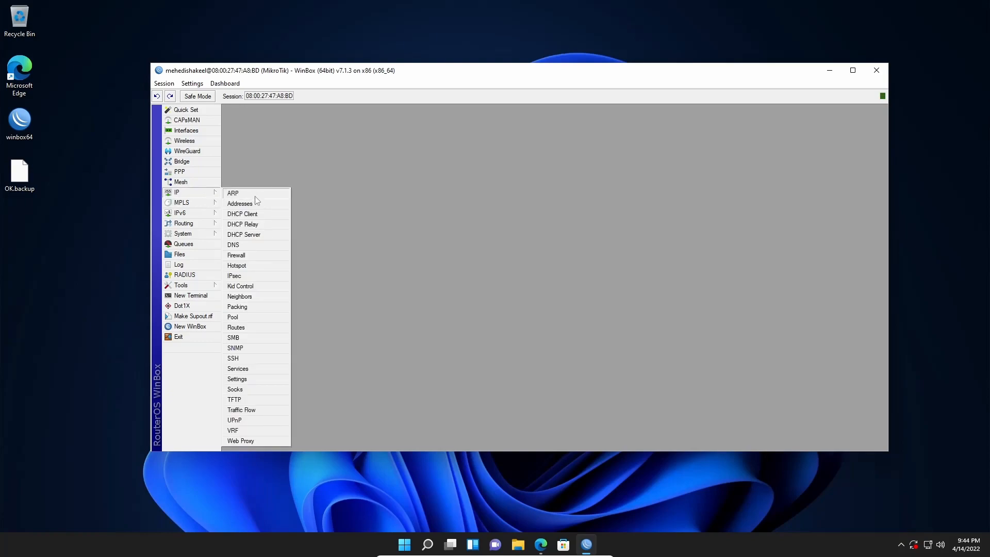
{"action": "left_click", "coordinate": [253, 237]}
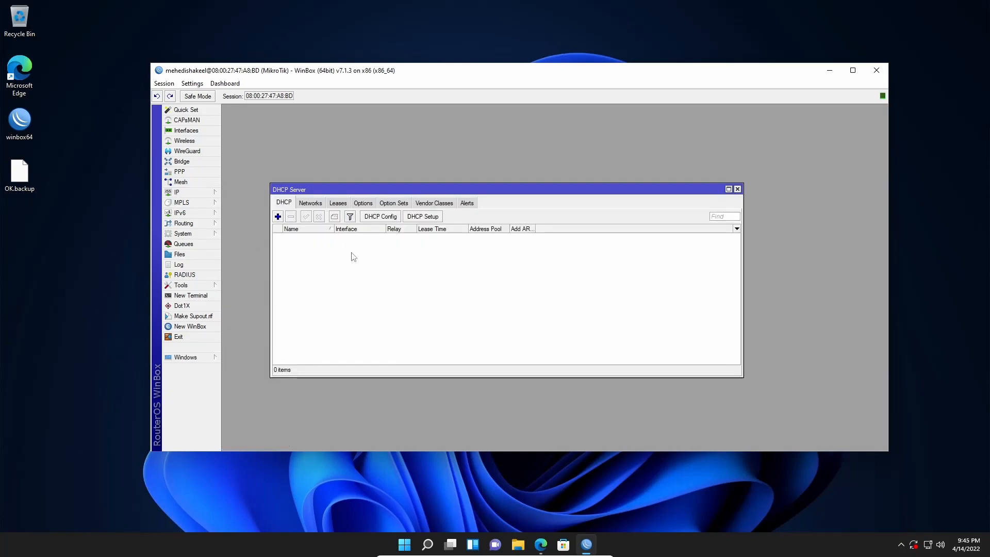
{"action": "left_click", "coordinate": [423, 219]}
{"action": "left_click_drag", "start_coordinate": [675, 326], "coordinate": [505, 271]}
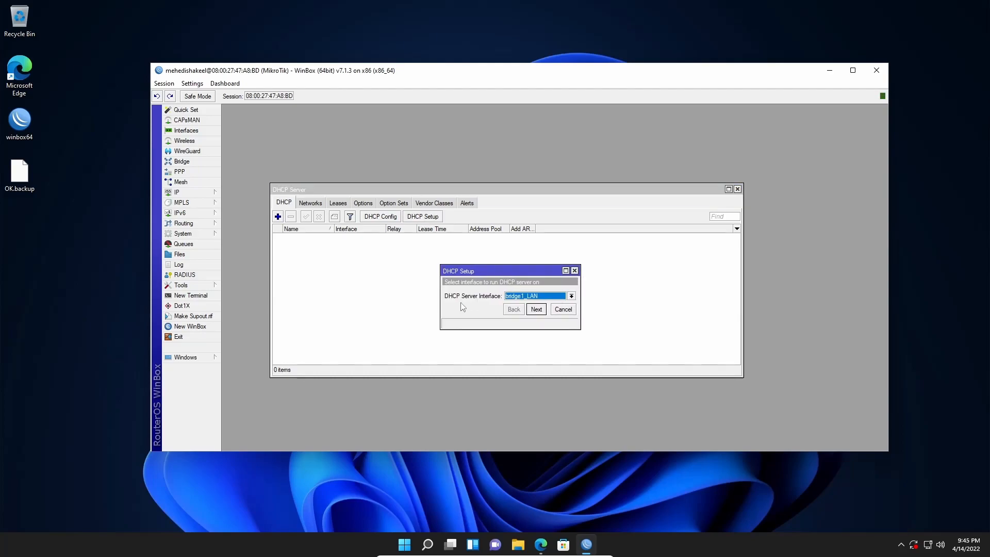
{"action": "left_click", "coordinate": [572, 296]}
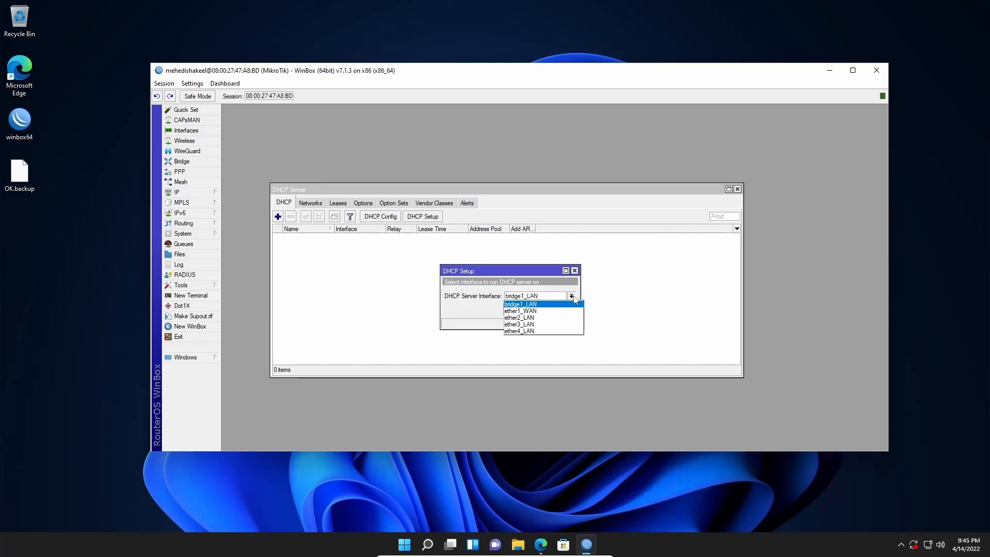
{"action": "left_click", "coordinate": [534, 304]}
{"action": "left_click", "coordinate": [537, 312]}
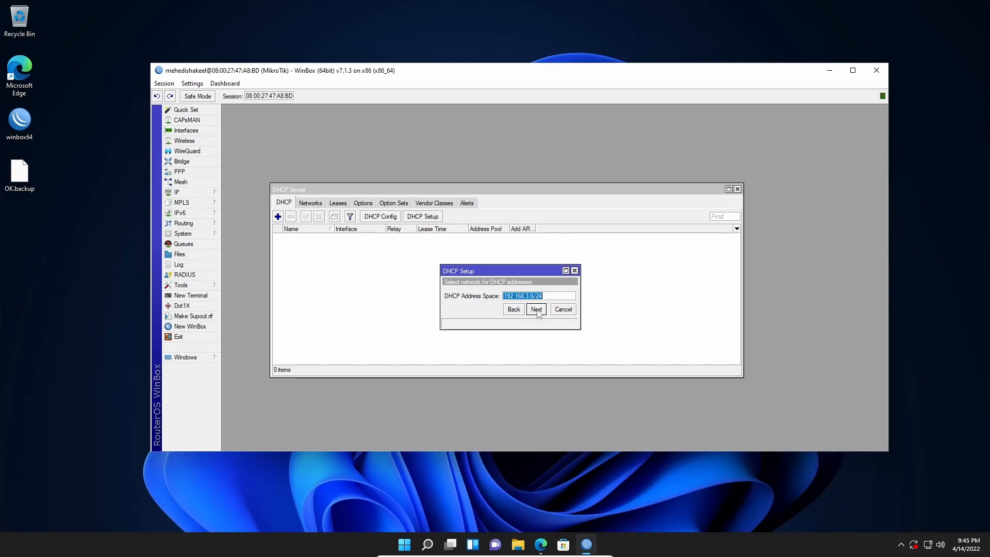
Accept the 192.168.3.0/24 network and 192.168.3.1 gateway, and set the addresses to give out to 192.168.3.21-192.168.3.200.
{"action": "left_click", "coordinate": [536, 309]}
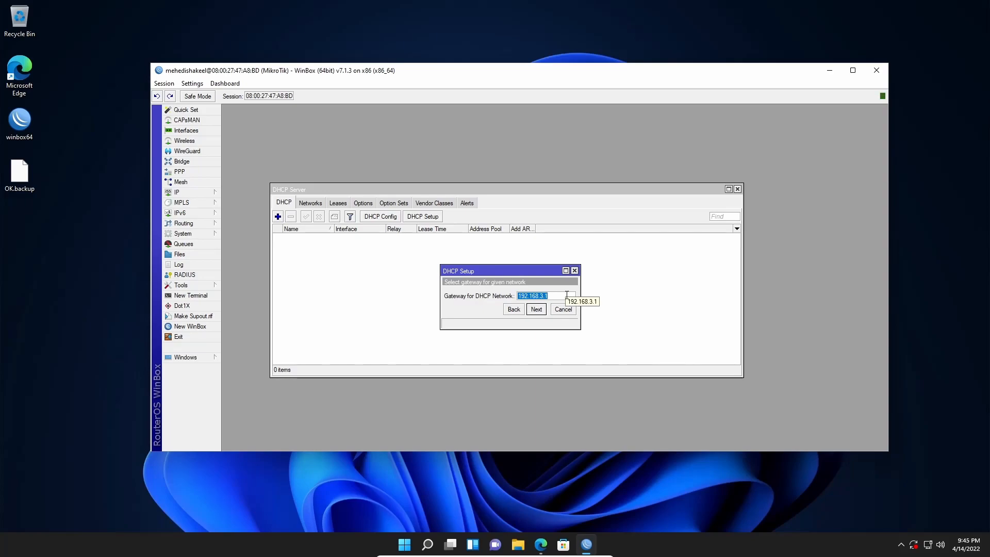
{"action": "left_click", "coordinate": [536, 310]}
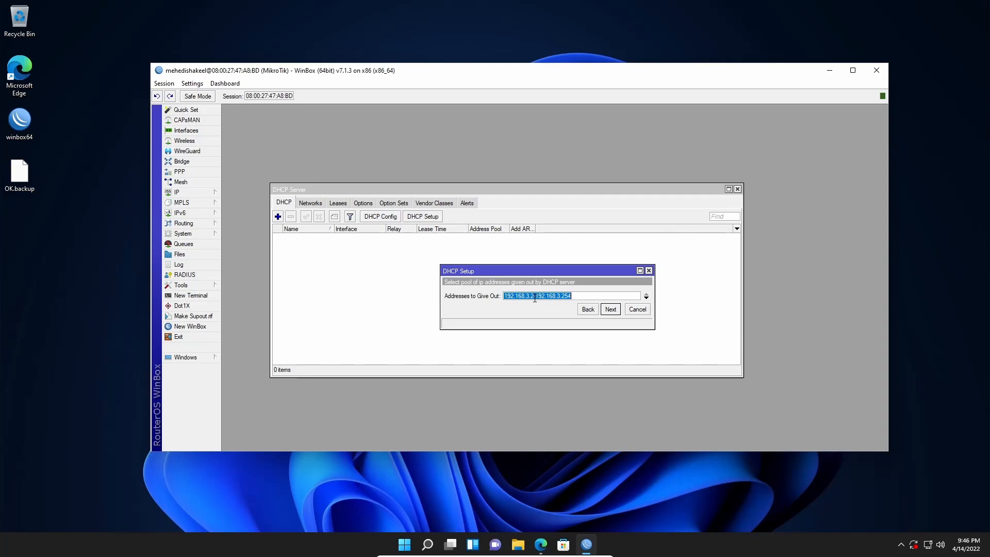
{"action": "left_click", "coordinate": [534, 299]}
{"action": "type", "text": "1"}
{"action": "key", "text": "End"}
{"action": "key", "text": "BackSpace"}
{"action": "key", "text": "BackSpace"}
{"action": "type", "text": "00"}
{"action": "left_click", "coordinate": [610, 309]}
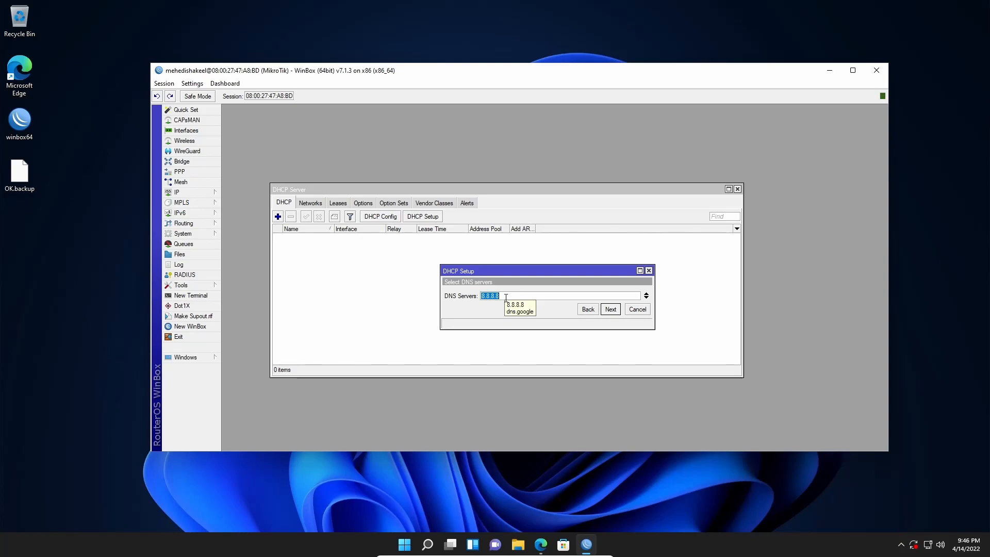
Accept 8.8.8.8 as the DNS server and a lease time of 00:10:00 to complete the DHCP setup.
{"action": "left_click", "coordinate": [610, 309]}
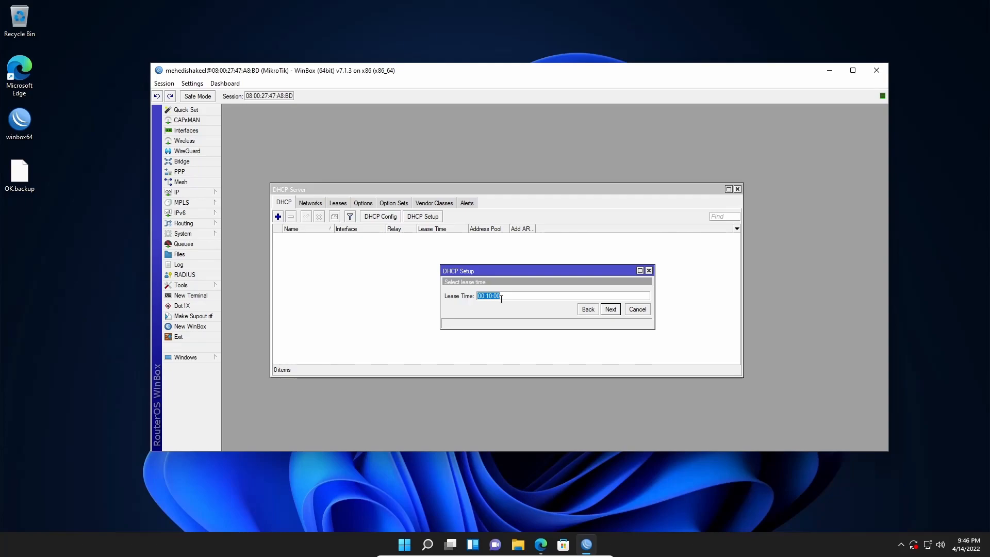
{"action": "left_click", "coordinate": [610, 309]}
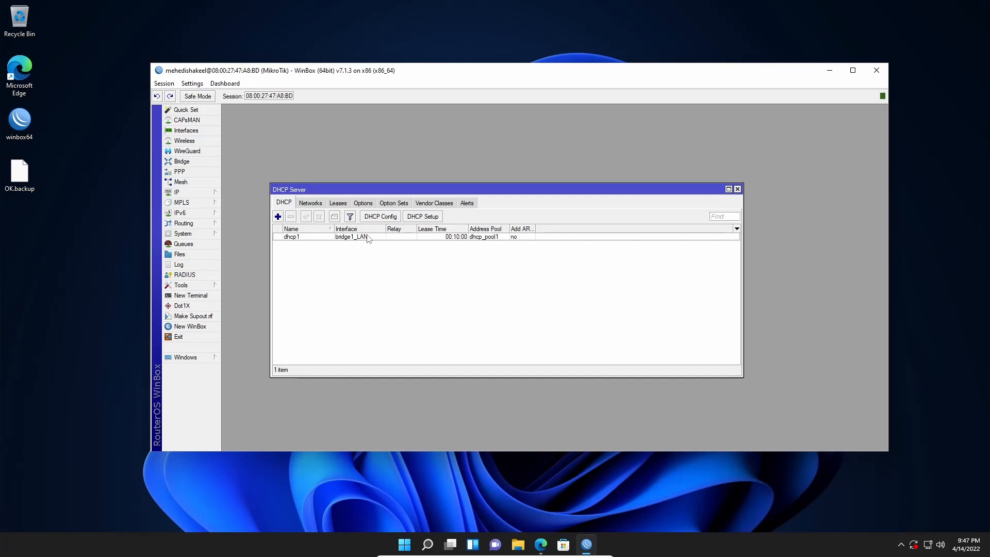
{"action": "left_click_drag", "start_coordinate": [377, 190], "coordinate": [355, 131]}
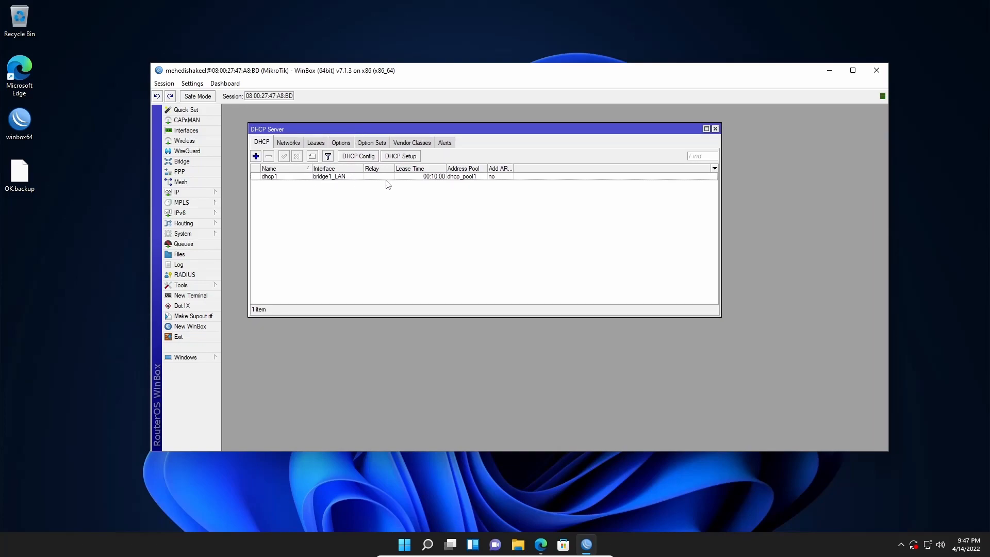
Open the IP Pool list and arrange it over the empty part of the DHCP Server window to check the pool range.
{"action": "left_click", "coordinate": [186, 194]}
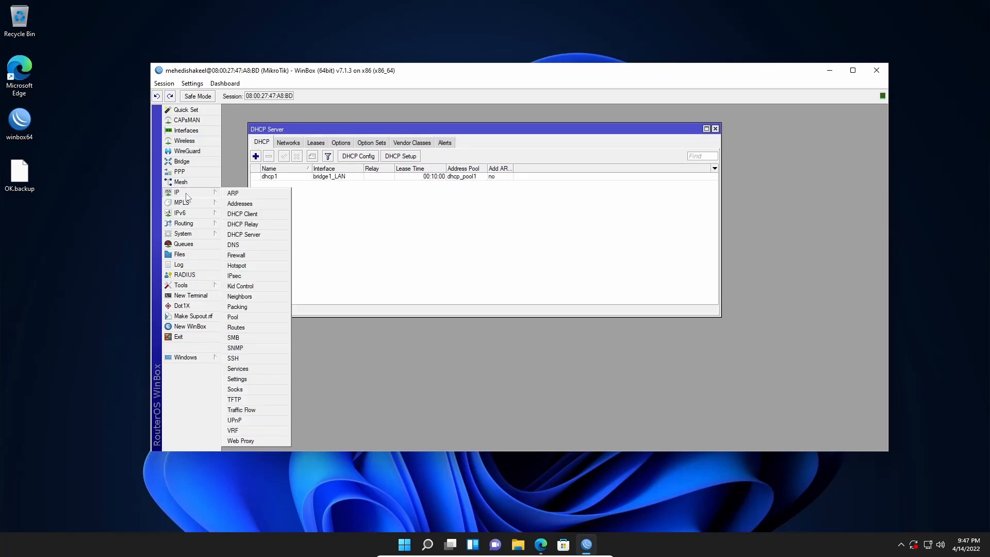
{"action": "left_click", "coordinate": [236, 316]}
{"action": "left_click_drag", "start_coordinate": [570, 334], "coordinate": [414, 334]}
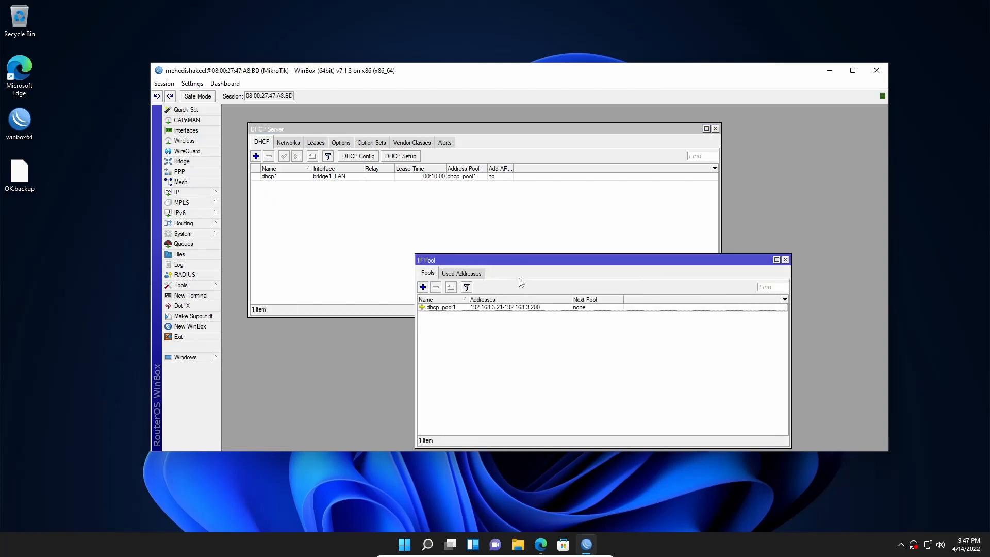
{"action": "left_click_drag", "start_coordinate": [521, 262], "coordinate": [511, 227]}
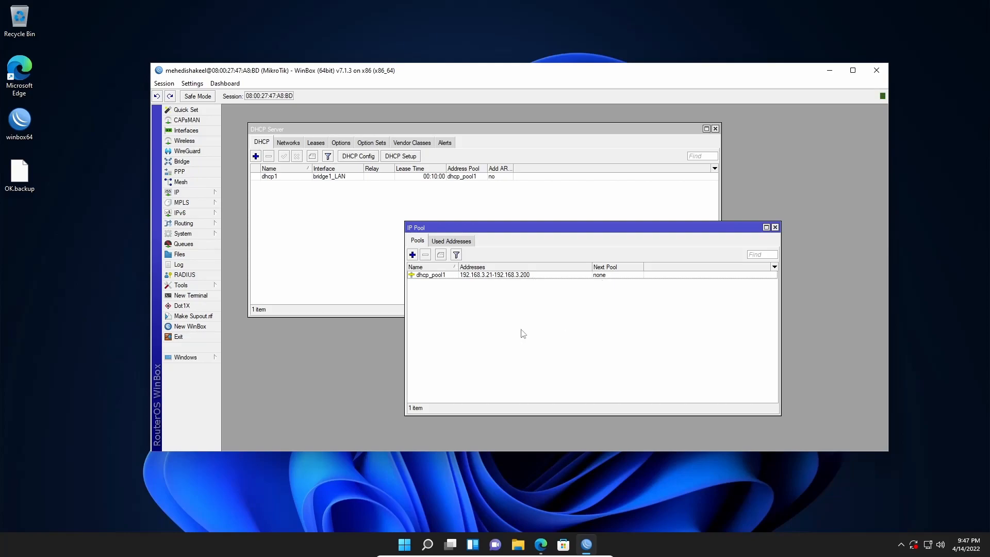
Switch the Windows Ethernet IP assignment to Automatic (DHCP), save it, and dismiss the RouterOS Welcome message.
{"action": "right_click", "coordinate": [927, 546]}
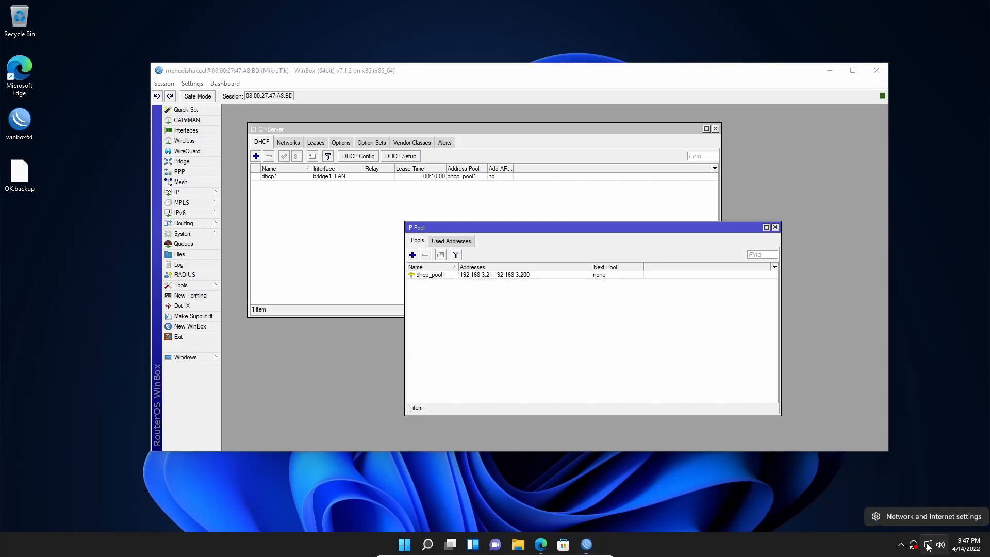
{"action": "left_click", "coordinate": [910, 516]}
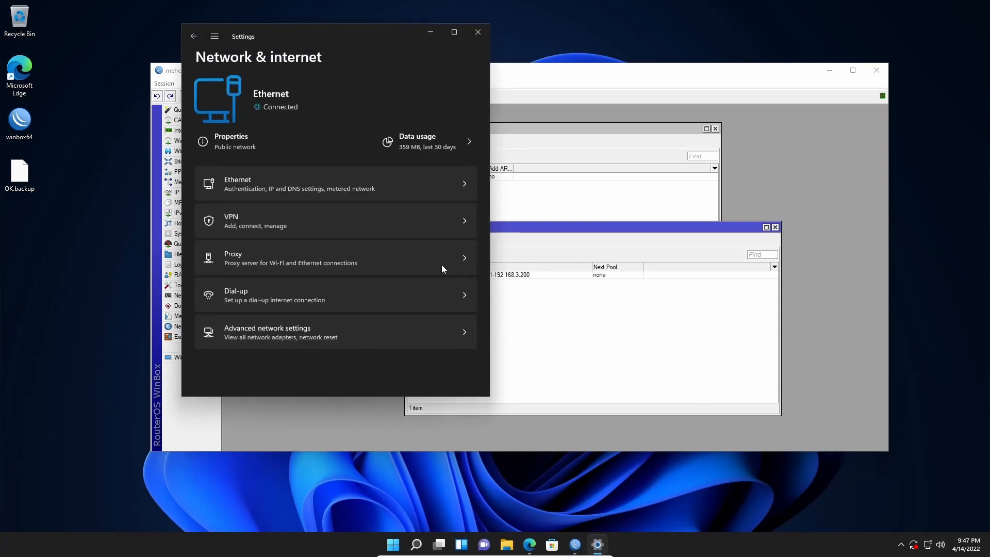
{"action": "left_click", "coordinate": [292, 191]}
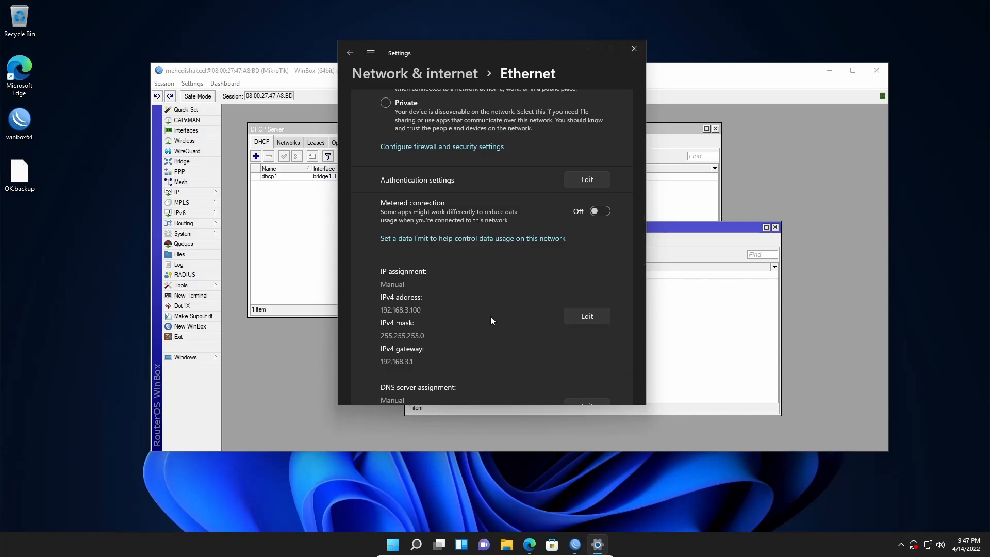
{"action": "left_click", "coordinate": [583, 322]}
{"action": "left_click", "coordinate": [459, 81]}
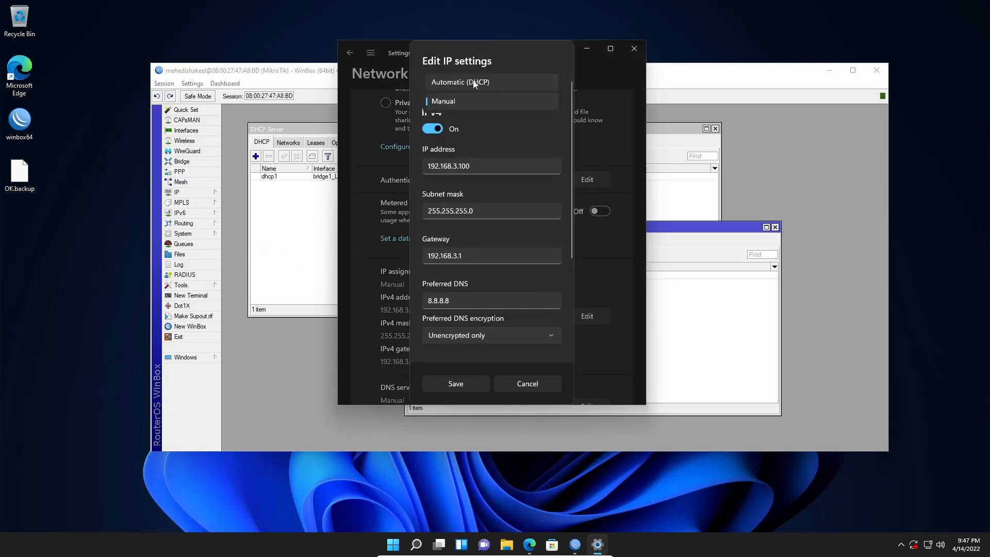
{"action": "left_click", "coordinate": [474, 83]}
{"action": "left_click", "coordinate": [457, 262]}
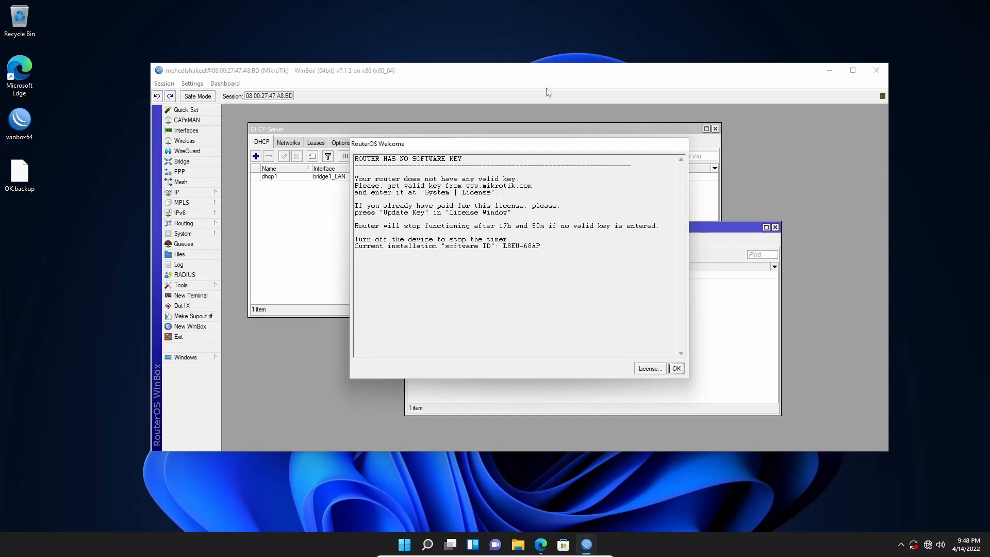
{"action": "left_click", "coordinate": [676, 370]}
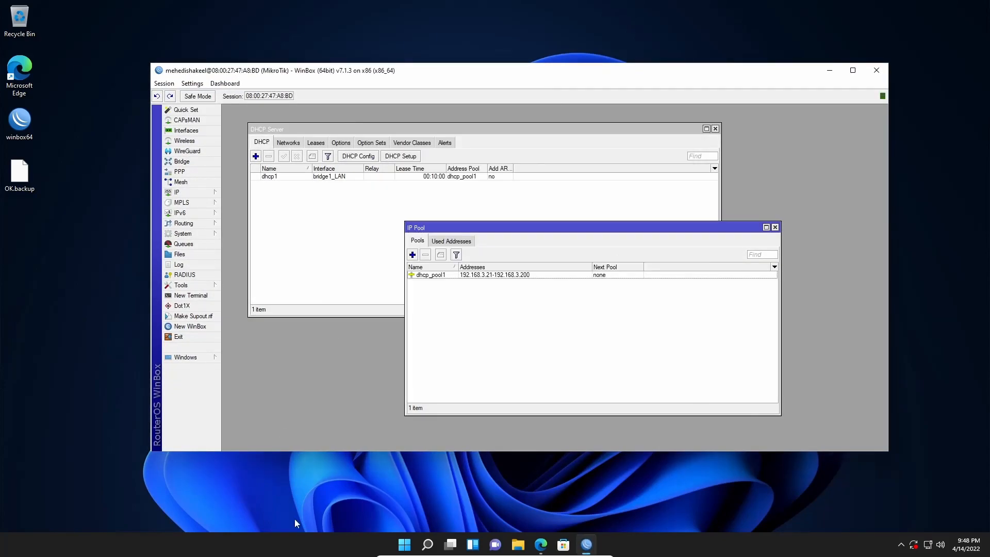
Run ipconfig /all in Command Prompt and check the IPv4 address assigned to the Ethernet adapter.
{"action": "left_click", "coordinate": [406, 544]}
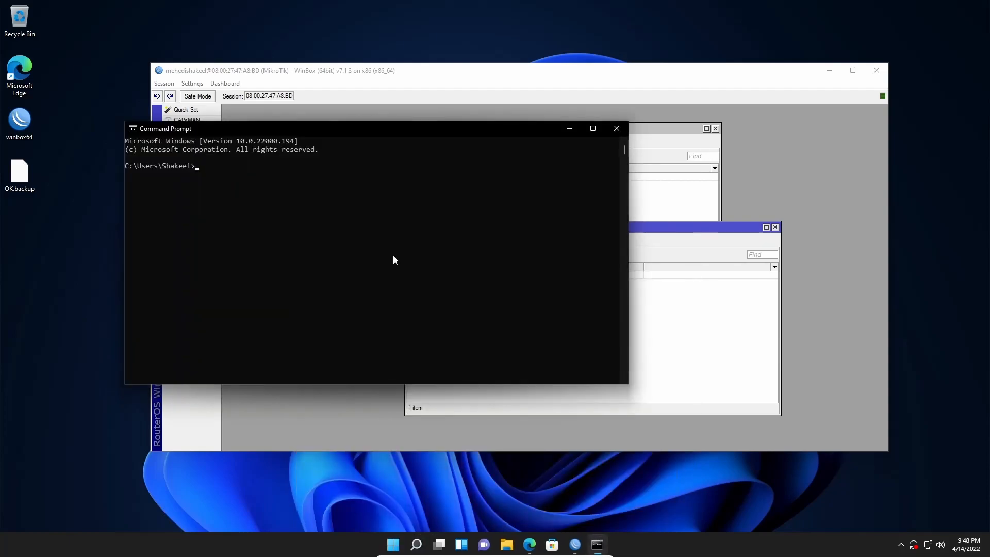
{"action": "type", "text": "ipconfig /all"}
{"action": "key", "text": "Return"}
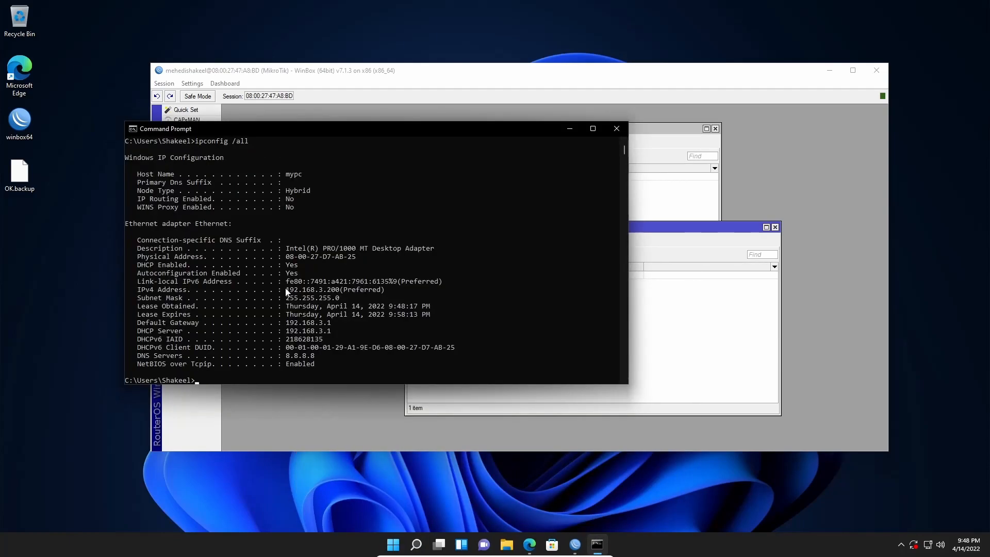
{"action": "left_click_drag", "start_coordinate": [287, 291], "coordinate": [338, 295]}
{"action": "left_click", "coordinate": [336, 291]}
{"action": "left_click", "coordinate": [329, 291]}
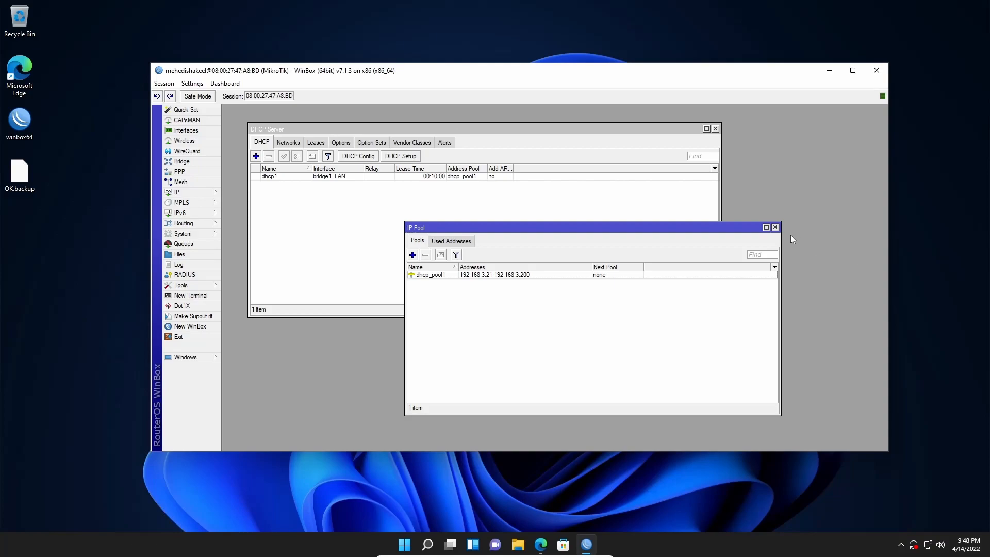
Close the IP Pool window and view the DHCP server's leases in an enlarged window.
{"action": "left_click", "coordinate": [774, 227]}
{"action": "left_click", "coordinate": [316, 142]}
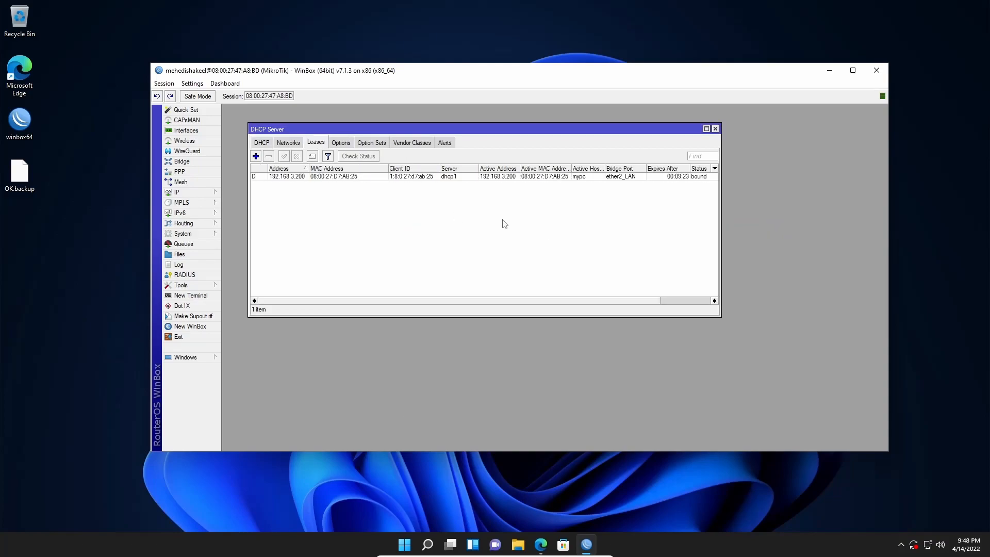
{"action": "left_click_drag", "start_coordinate": [720, 316], "coordinate": [814, 355]}
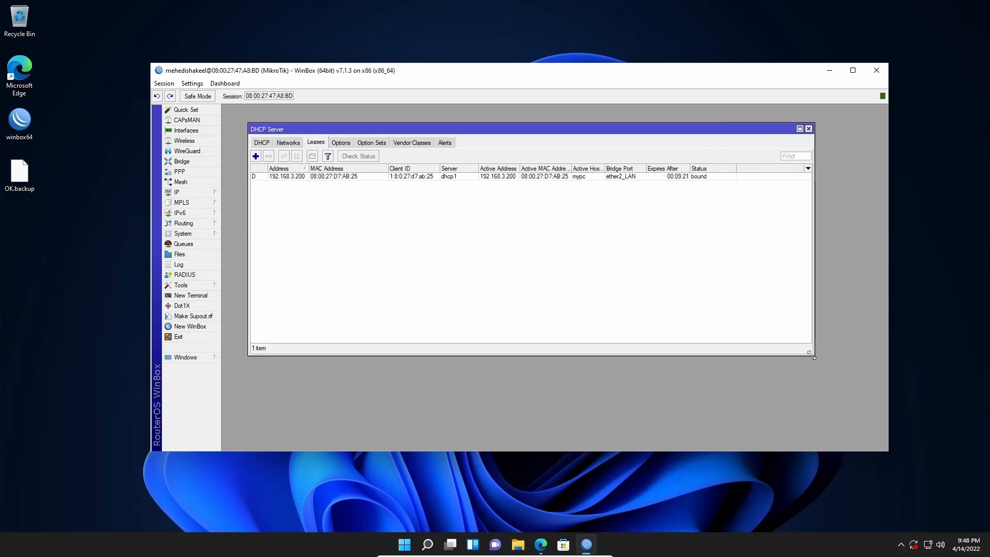